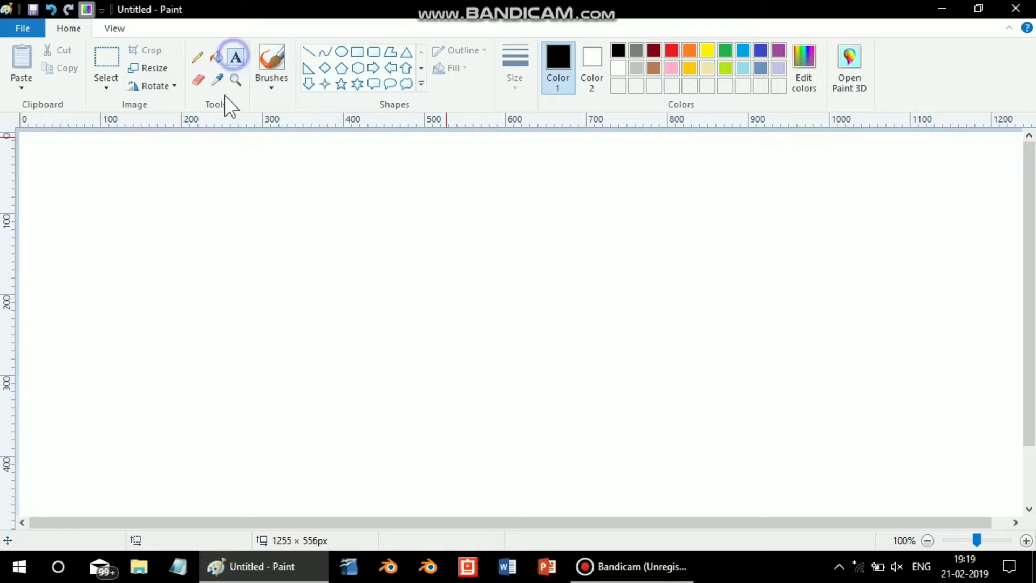
- Draw a text box about 973 × 216 px across the upper canvas and enter TEACH GURUJI in black
{"action": "mouse_move", "coordinate": [111, 154]}
{"action": "left_mouse_down"}
{"action": "mouse_move", "coordinate": [764, 352]}
{"action": "mouse_move", "coordinate": [898, 327]}
{"action": "left_mouse_up"}
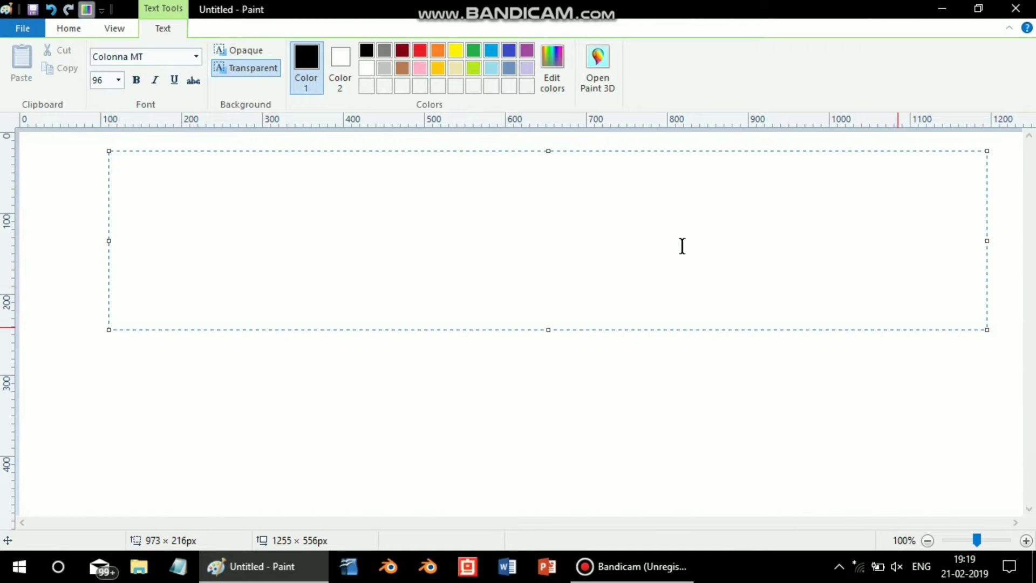
{"action": "type", "text": "TEACH "}
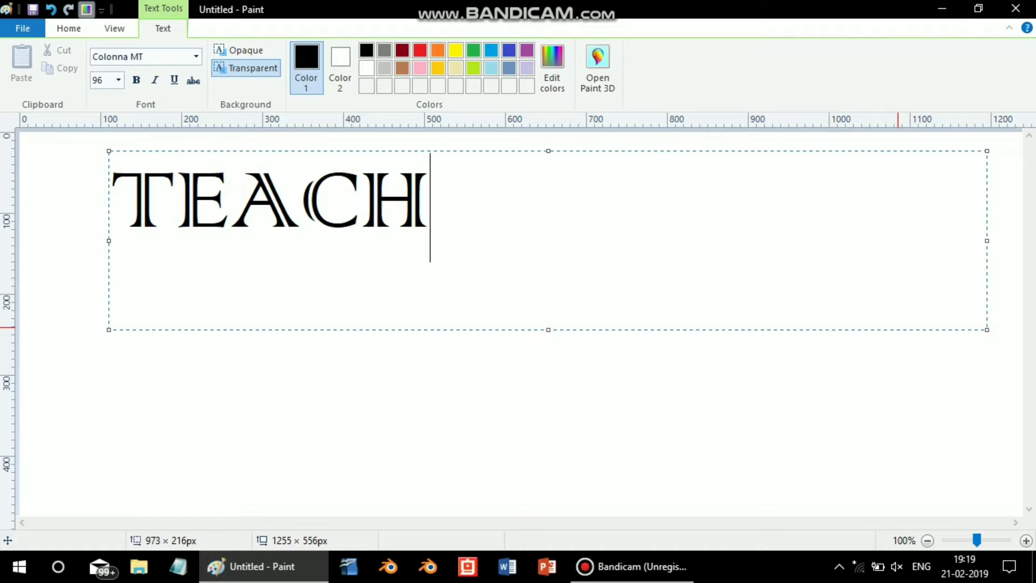
{"action": "type", "text": "GU"}
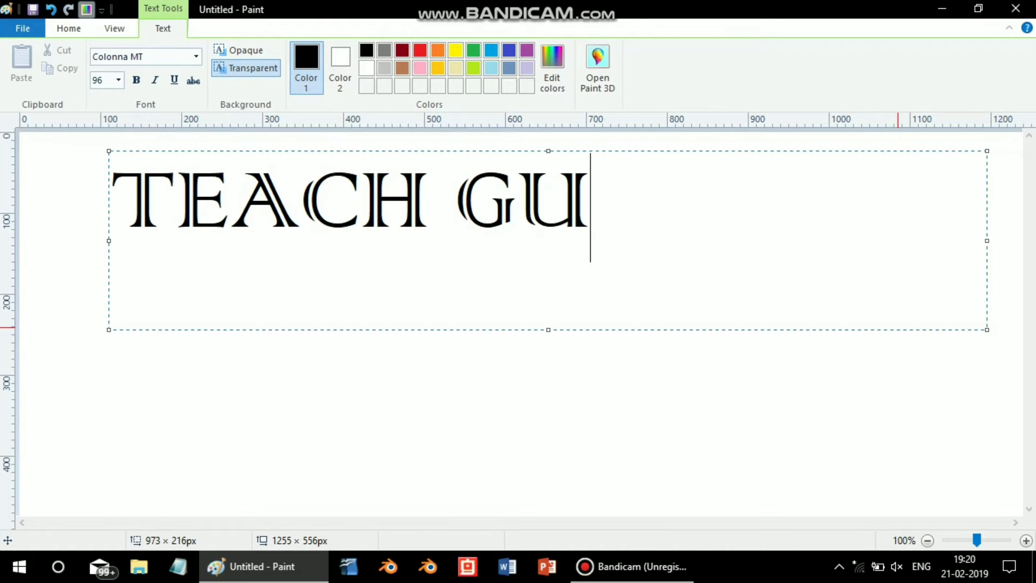
{"action": "type", "text": "RUJI"}
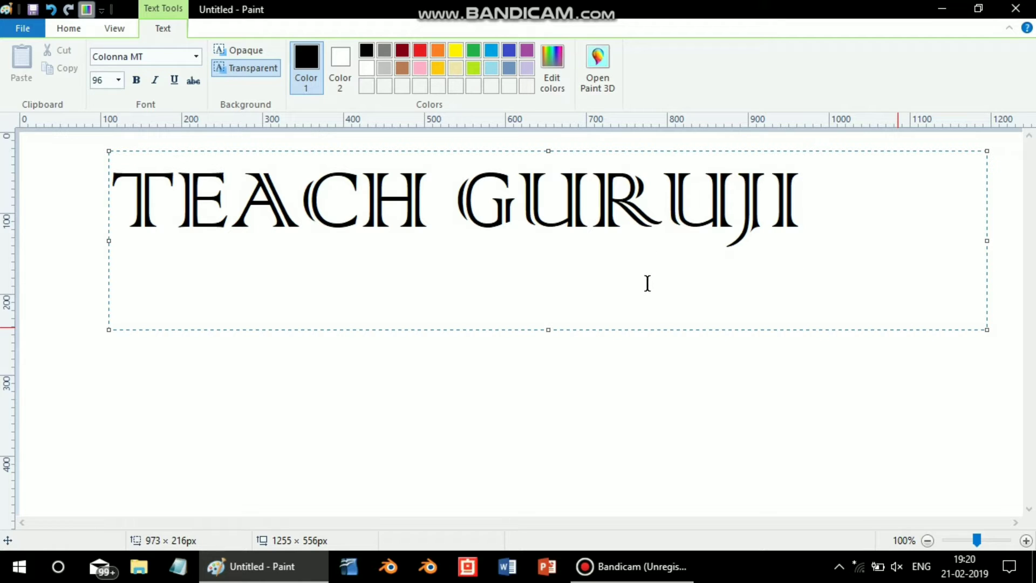
- Add a second line reading TEACH GURUJI in gold inside the same text box
{"action": "key", "text": "Return"}
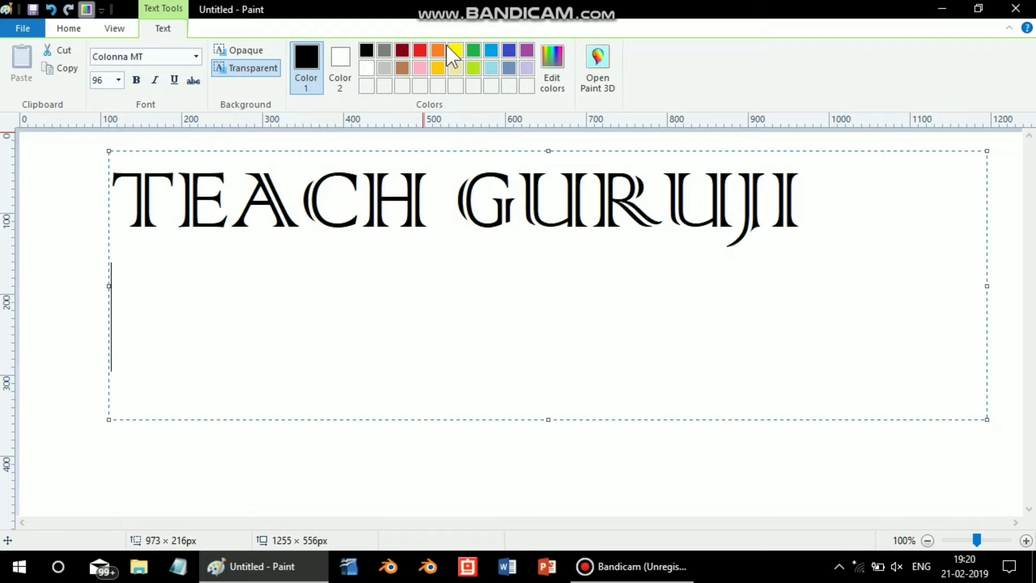
{"action": "left_click", "coordinate": [440, 67]}
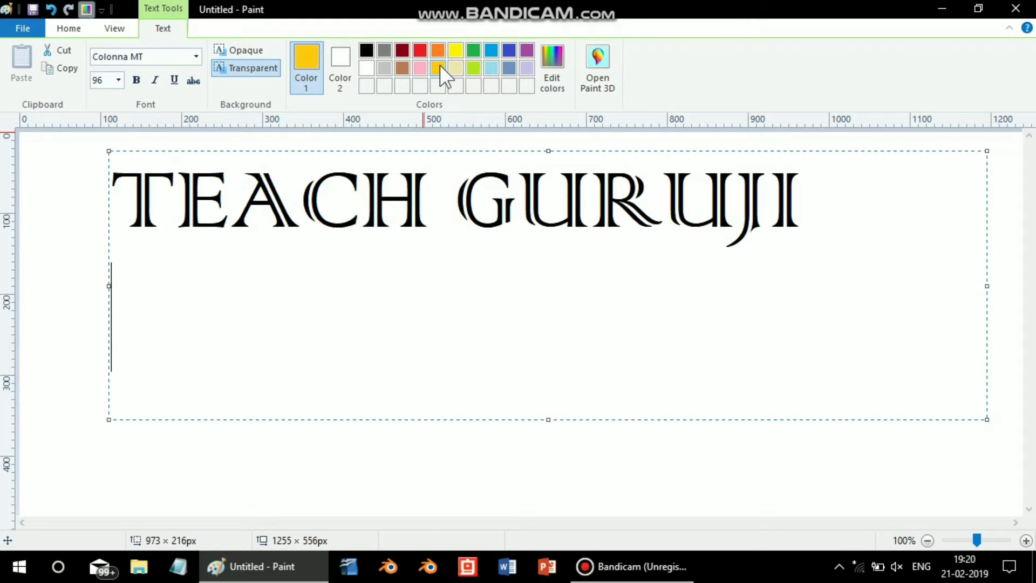
{"action": "type", "text": "TE"}
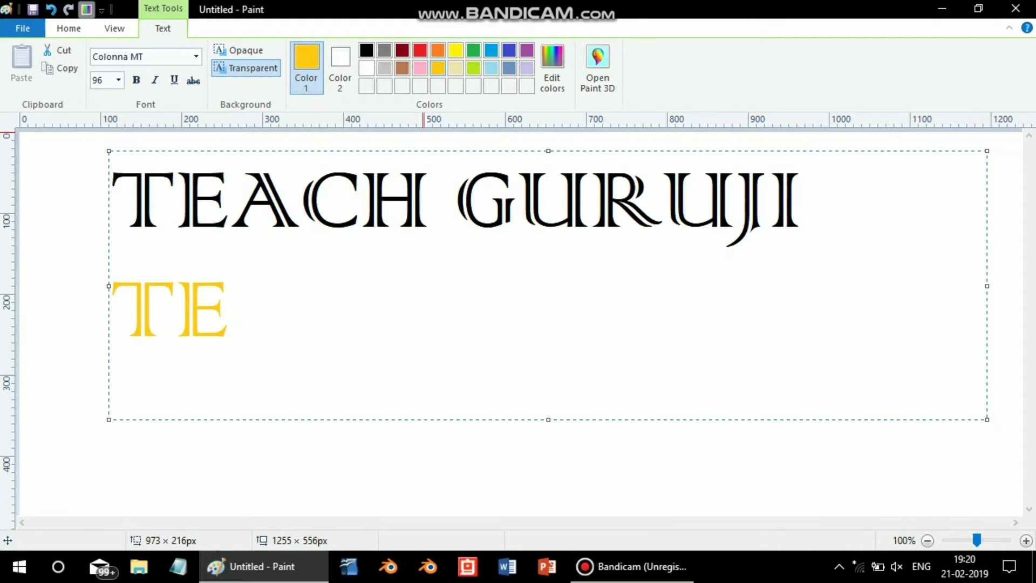
{"action": "type", "text": "ACH"}
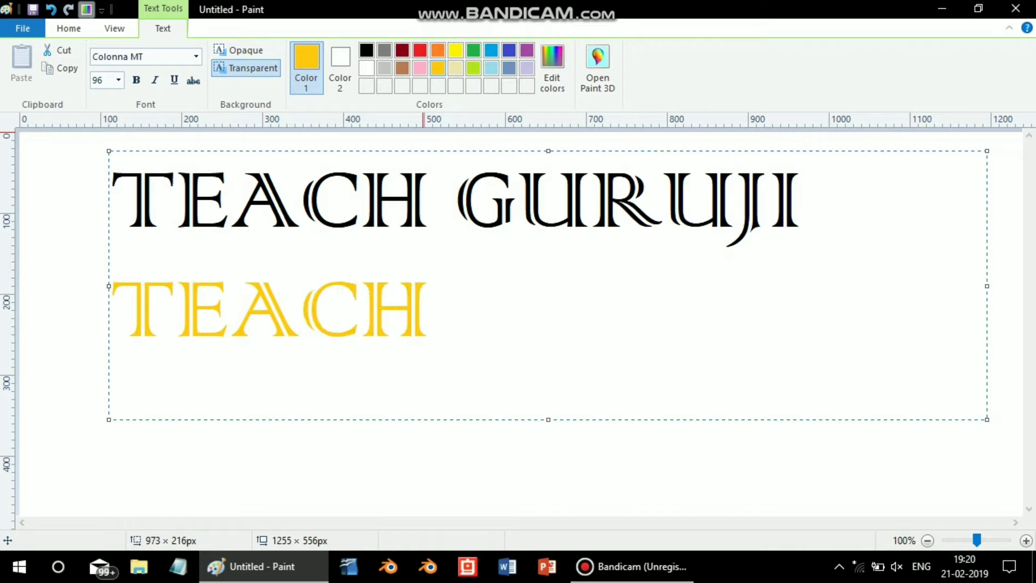
{"action": "type", "text": " GU"}
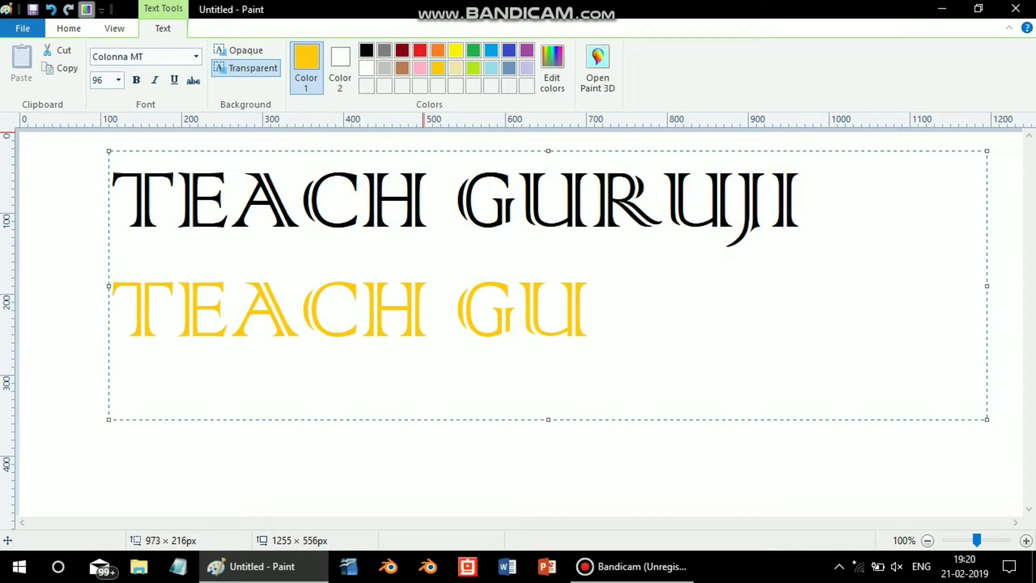
{"action": "type", "text": "RUJI"}
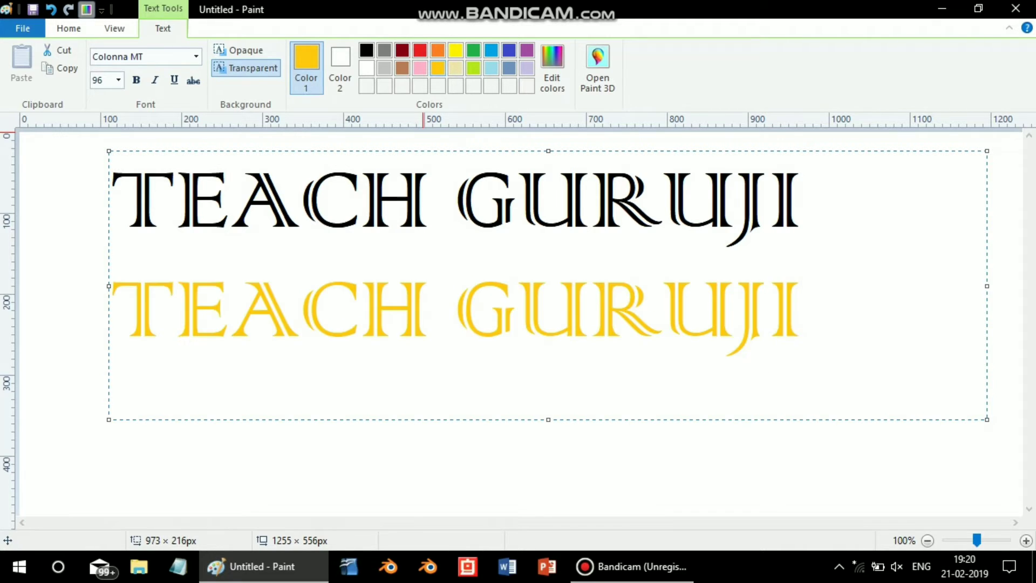
- Recolor the entire second TEACH GURUJI line red and commit the text to the canvas
{"action": "key", "text": "shift+Left"}
{"action": "key", "text": "shift+Left"}
{"action": "key", "text": "shift+Left"}
{"action": "key", "text": "shift+Left"}
{"action": "key", "text": "shift+Left"}
{"action": "key", "text": "shift+Left"}
{"action": "key", "text": "shift+Left"}
{"action": "key", "text": "shift+Left"}
{"action": "key", "text": "shift+Left"}
{"action": "key", "text": "shift+Left"}
{"action": "key", "text": "shift+Left"}
{"action": "key", "text": "shift+Left"}
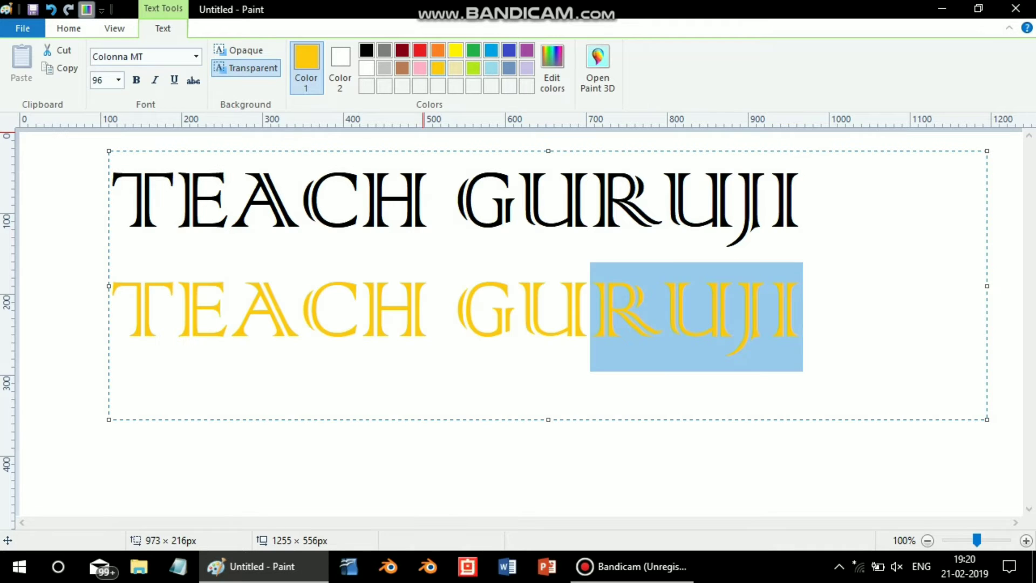
{"action": "left_click", "coordinate": [420, 50]}
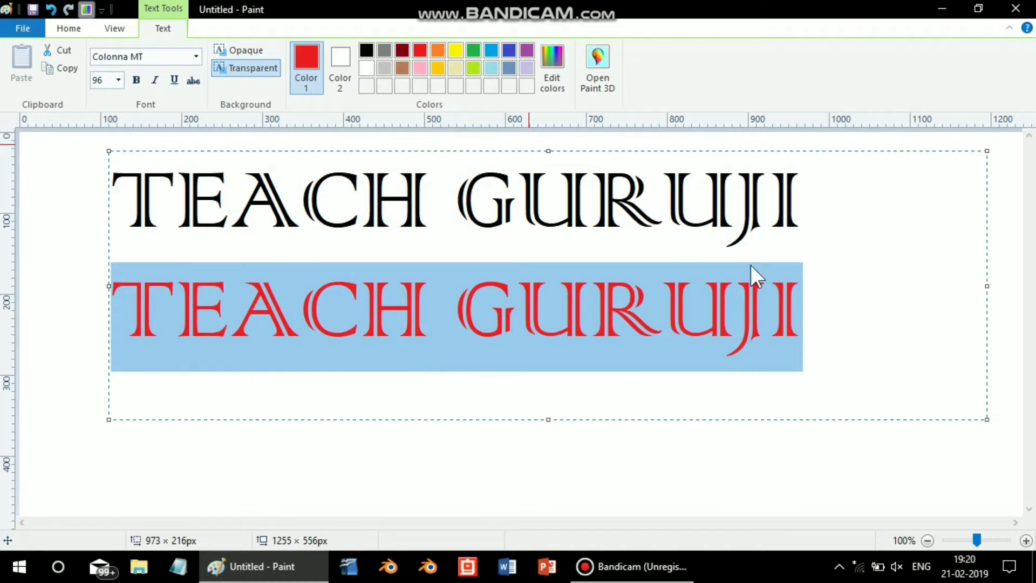
{"action": "left_click", "coordinate": [829, 285]}
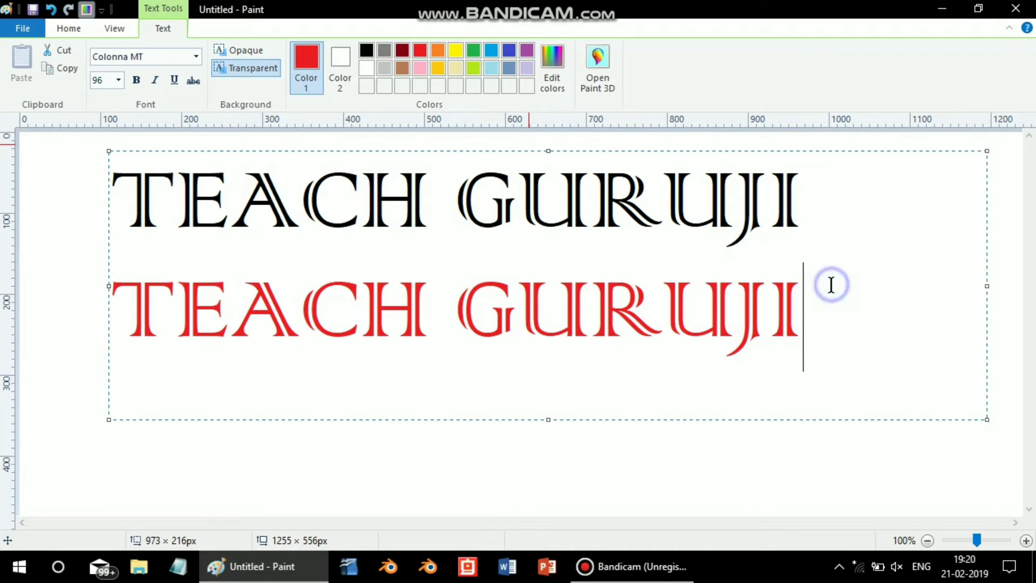
{"action": "left_click", "coordinate": [102, 223]}
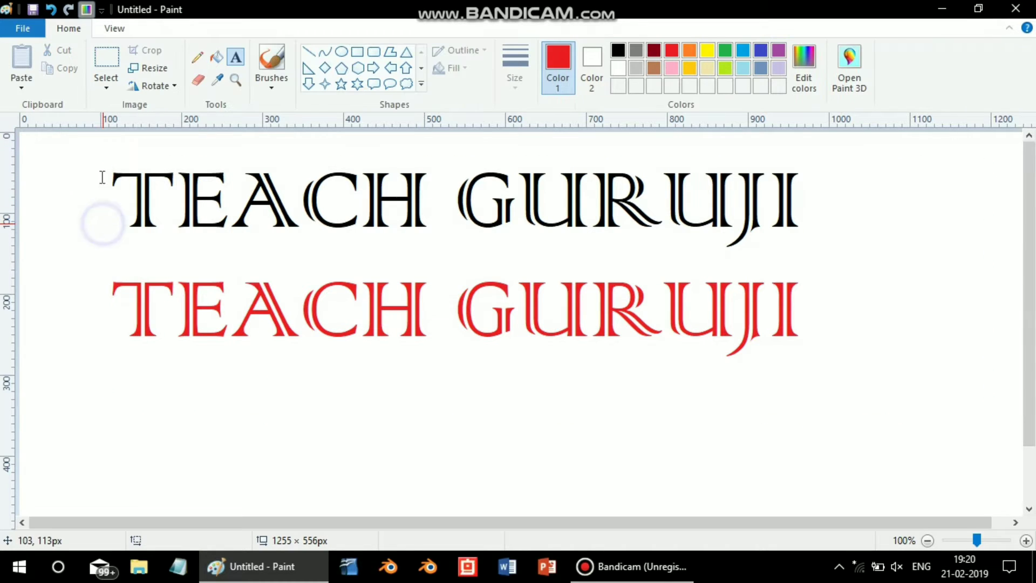
- Erase the main part of each letter in the red line, keeping only the accent strokes separated by the inline gaps
{"action": "left_click", "coordinate": [198, 79]}
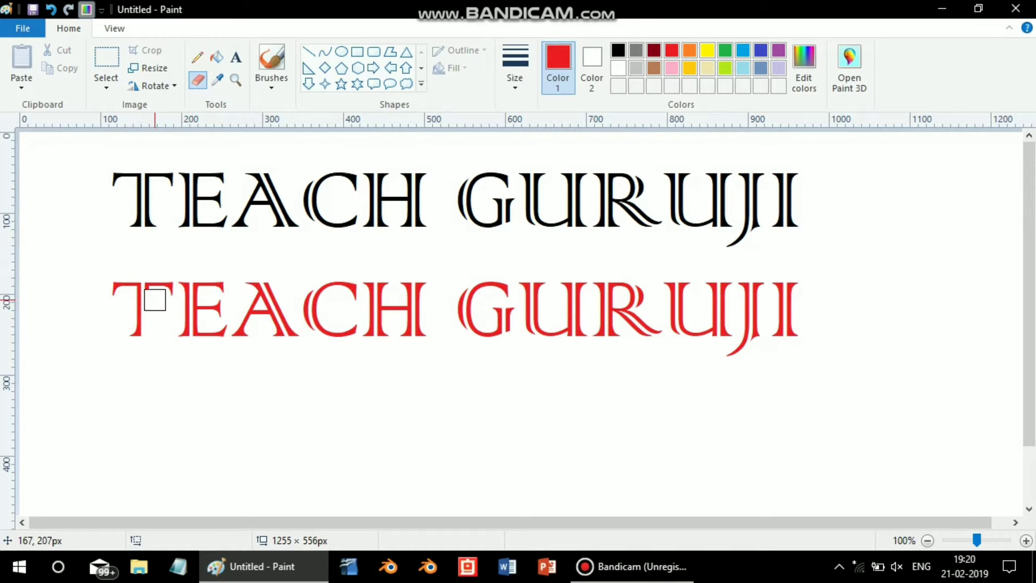
{"action": "mouse_move", "coordinate": [155, 287]}
{"action": "left_mouse_down"}
{"action": "mouse_move", "coordinate": [216, 290]}
{"action": "mouse_move", "coordinate": [214, 331]}
{"action": "mouse_move", "coordinate": [202, 332]}
{"action": "mouse_move", "coordinate": [204, 305]}
{"action": "left_mouse_up"}
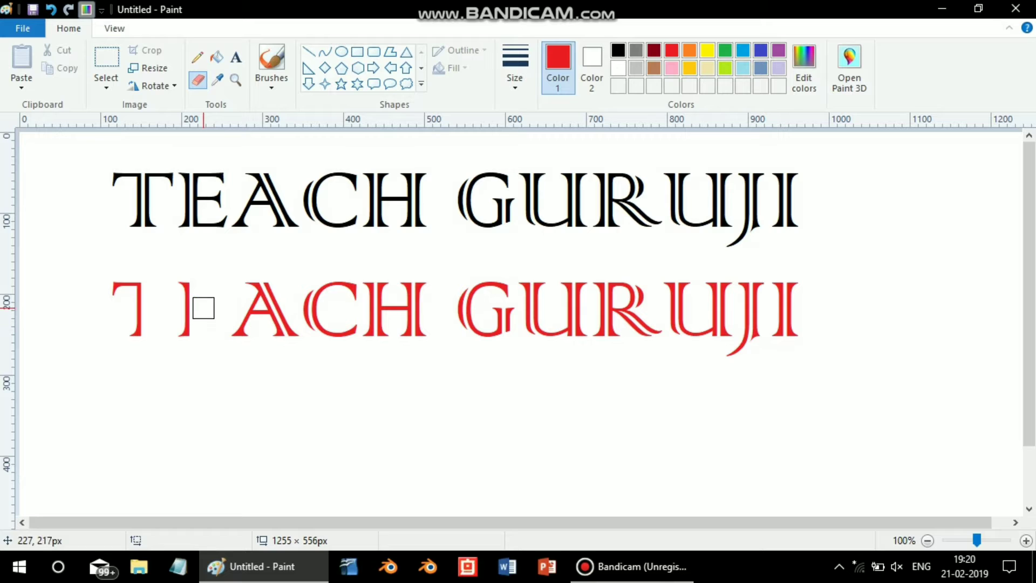
{"action": "mouse_move", "coordinate": [273, 341]}
{"action": "left_mouse_down"}
{"action": "mouse_move", "coordinate": [248, 294]}
{"action": "mouse_move", "coordinate": [272, 336]}
{"action": "mouse_move", "coordinate": [235, 335]}
{"action": "left_mouse_up"}
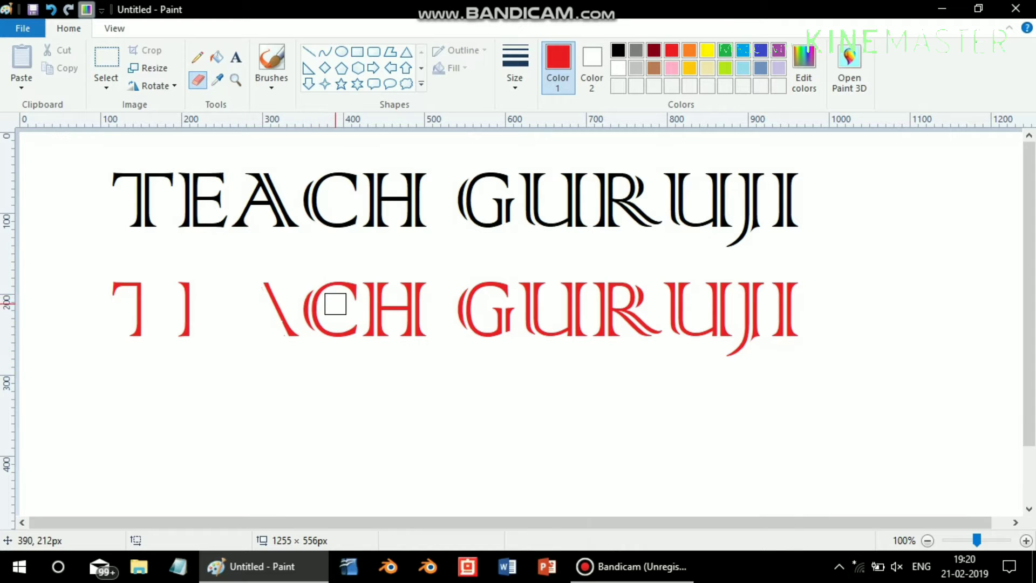
{"action": "mouse_move", "coordinate": [323, 308]}
{"action": "left_mouse_down"}
{"action": "mouse_move", "coordinate": [346, 293]}
{"action": "mouse_move", "coordinate": [348, 329]}
{"action": "mouse_move", "coordinate": [324, 317]}
{"action": "left_mouse_up"}
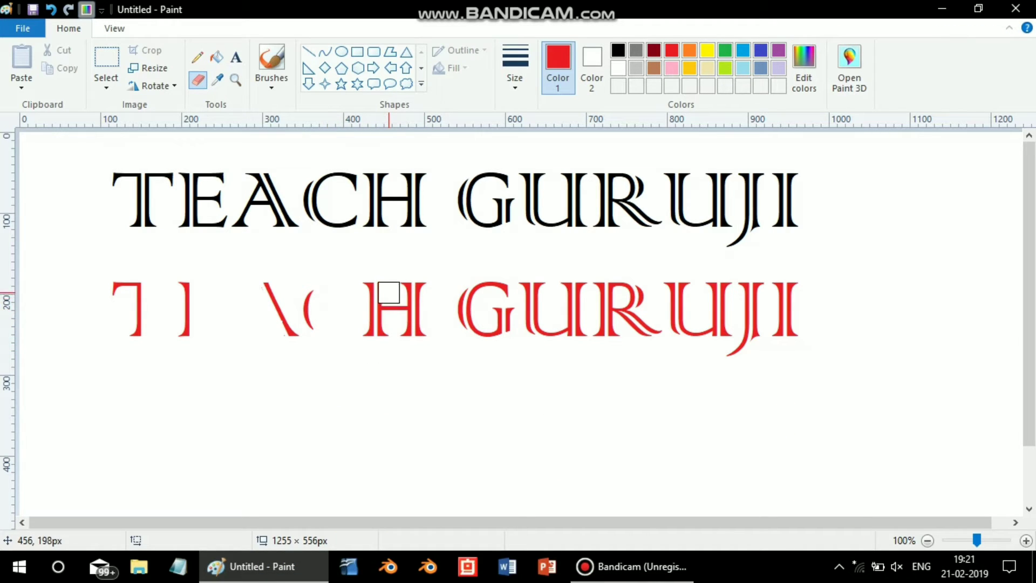
{"action": "mouse_move", "coordinate": [388, 290]}
{"action": "left_mouse_down"}
{"action": "mouse_move", "coordinate": [388, 335]}
{"action": "mouse_move", "coordinate": [402, 327]}
{"action": "mouse_move", "coordinate": [389, 288]}
{"action": "left_mouse_up"}
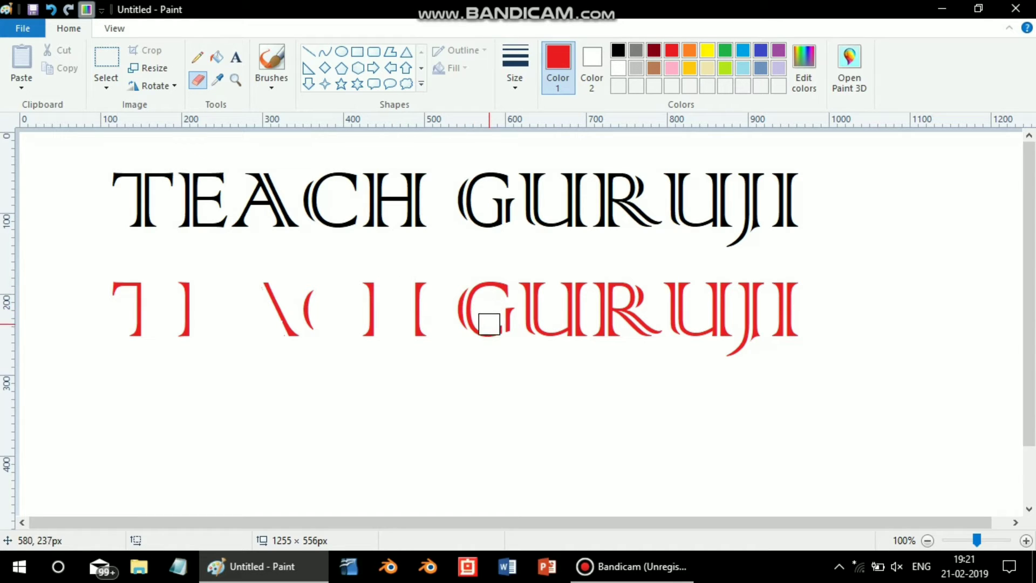
{"action": "mouse_move", "coordinate": [491, 326]}
{"action": "left_mouse_down"}
{"action": "mouse_move", "coordinate": [482, 315]}
{"action": "mouse_move", "coordinate": [493, 282]}
{"action": "mouse_move", "coordinate": [478, 316]}
{"action": "left_mouse_up"}
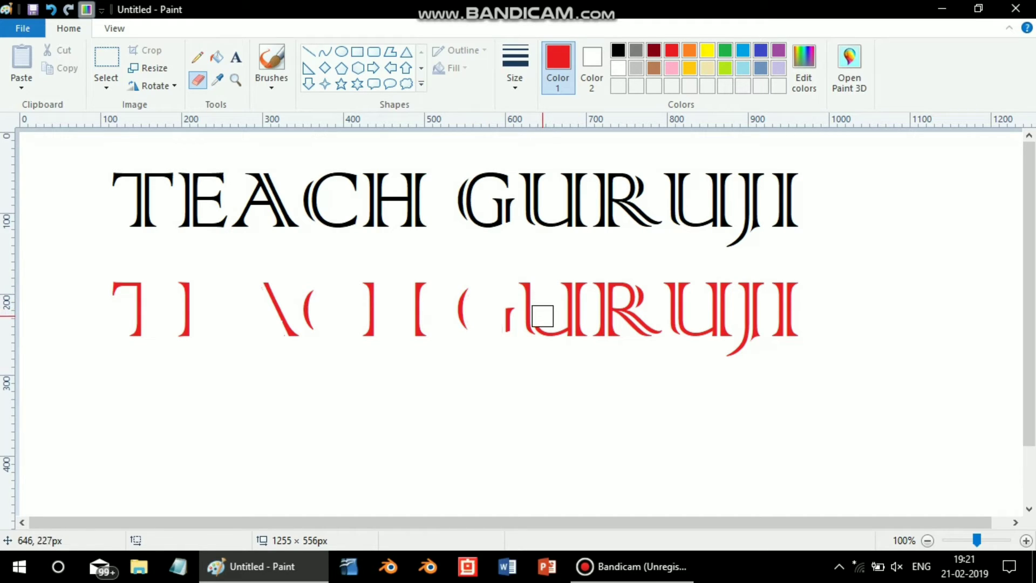
{"action": "left_click_drag", "start_coordinate": [547, 320], "coordinate": [557, 329]}
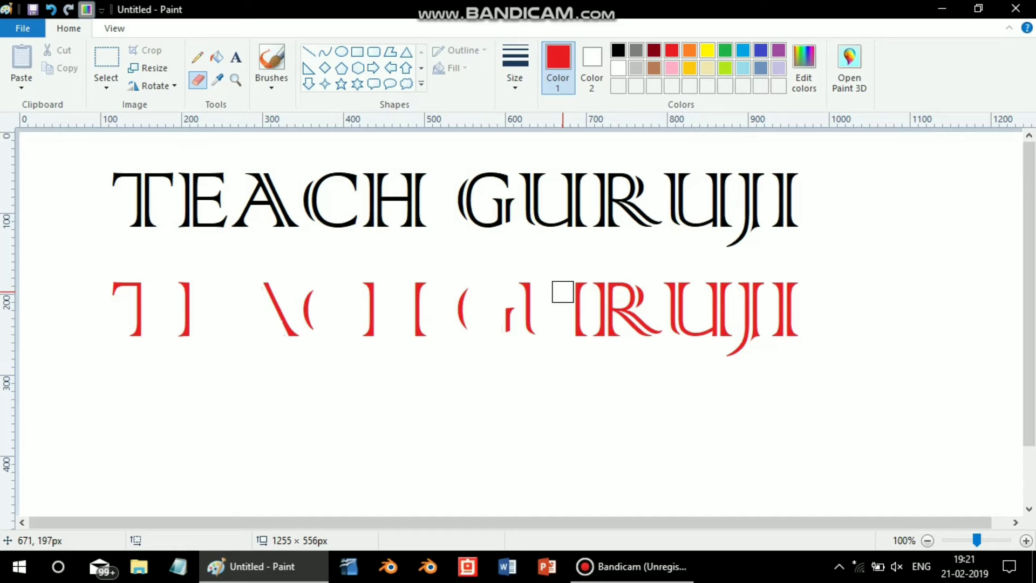
{"action": "mouse_move", "coordinate": [605, 313]}
{"action": "left_mouse_down"}
{"action": "mouse_move", "coordinate": [624, 319]}
{"action": "mouse_move", "coordinate": [619, 293]}
{"action": "mouse_move", "coordinate": [618, 330]}
{"action": "mouse_move", "coordinate": [650, 329]}
{"action": "mouse_move", "coordinate": [623, 318]}
{"action": "mouse_move", "coordinate": [622, 297]}
{"action": "left_mouse_up"}
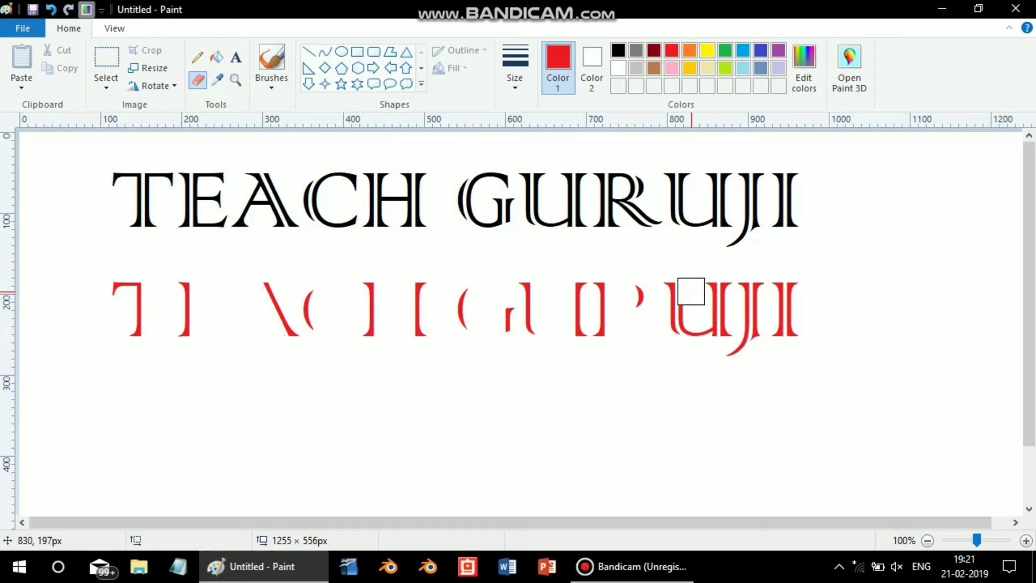
{"action": "mouse_move", "coordinate": [703, 301]}
{"action": "left_mouse_down"}
{"action": "mouse_move", "coordinate": [706, 324]}
{"action": "mouse_move", "coordinate": [697, 317]}
{"action": "left_mouse_up"}
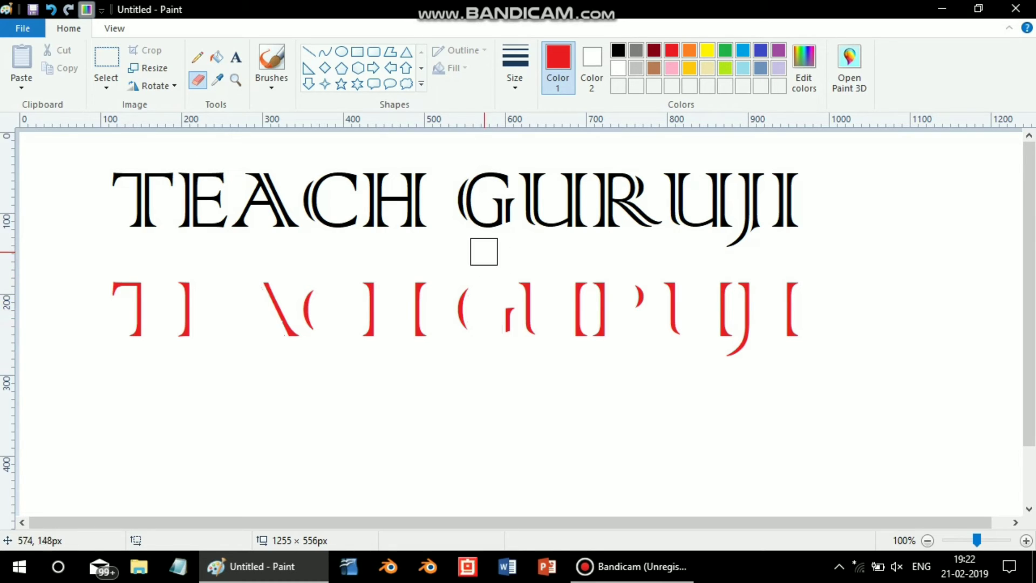
- Select the red letter fragments with a rectangle about 959 × 120 px, move them over the black text and make the selection transparent
{"action": "left_click", "coordinate": [117, 61]}
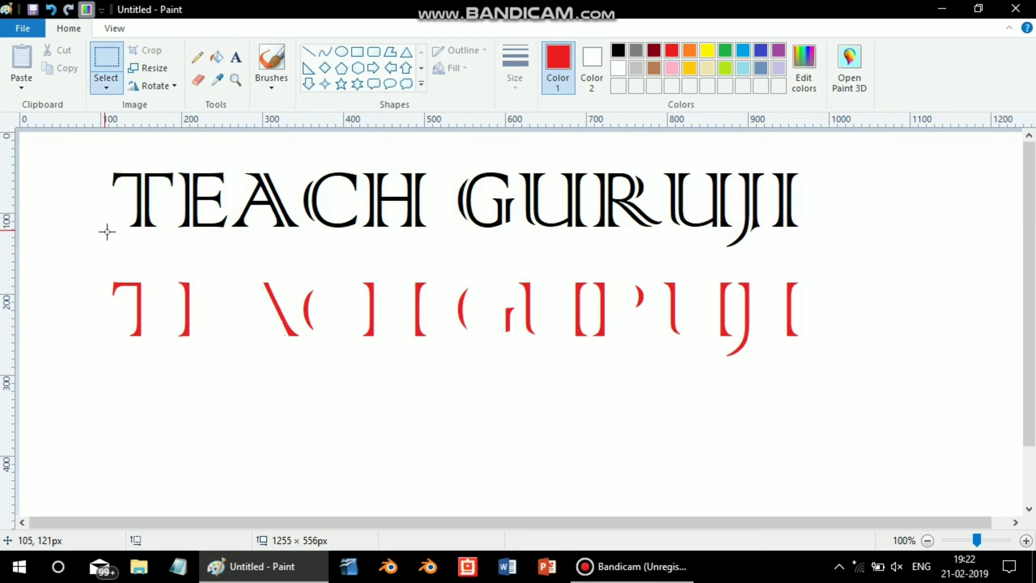
{"action": "left_click_drag", "start_coordinate": [92, 276], "coordinate": [869, 382]}
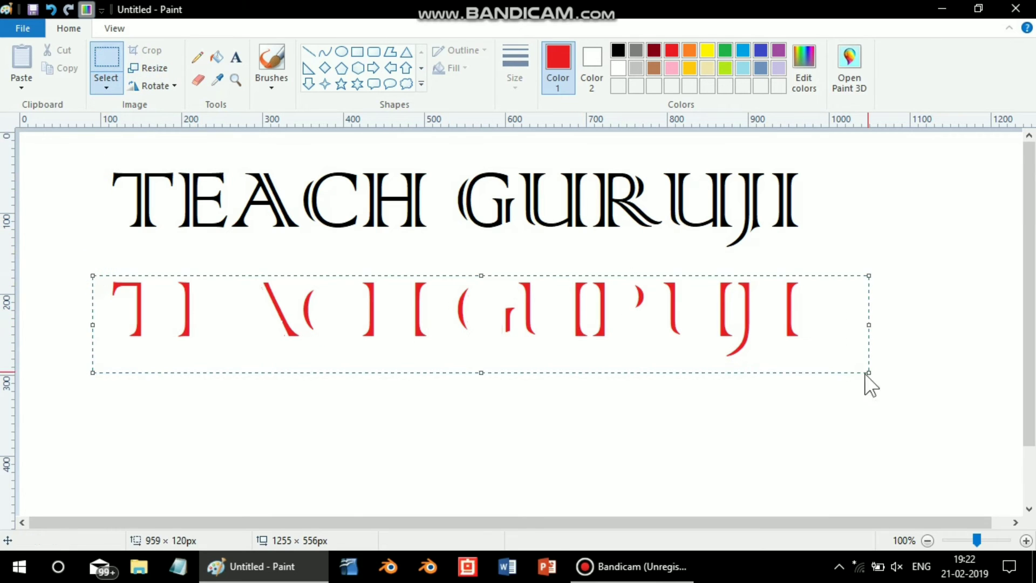
{"action": "left_click_drag", "start_coordinate": [812, 334], "coordinate": [805, 206]}
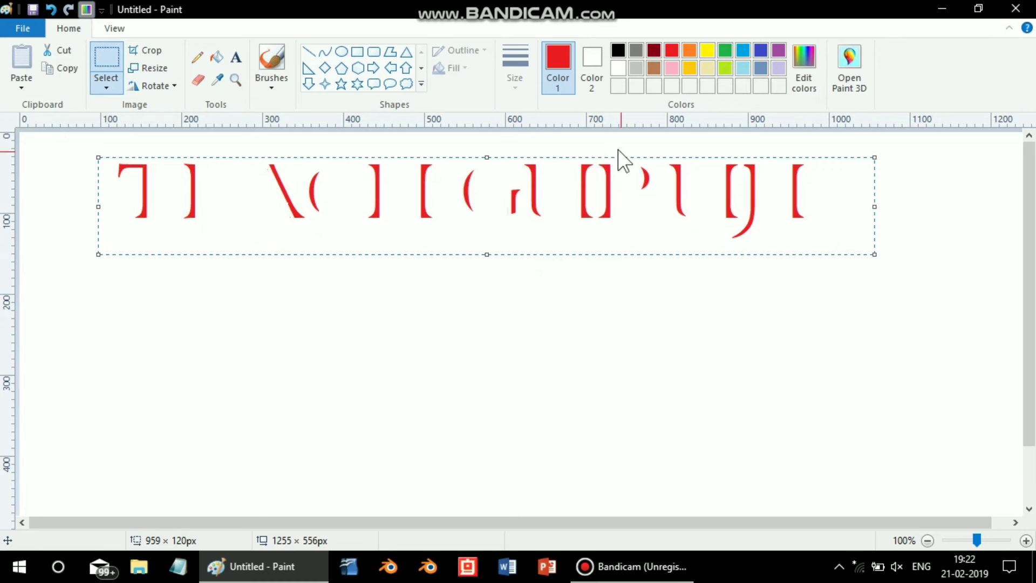
{"action": "left_click", "coordinate": [114, 86]}
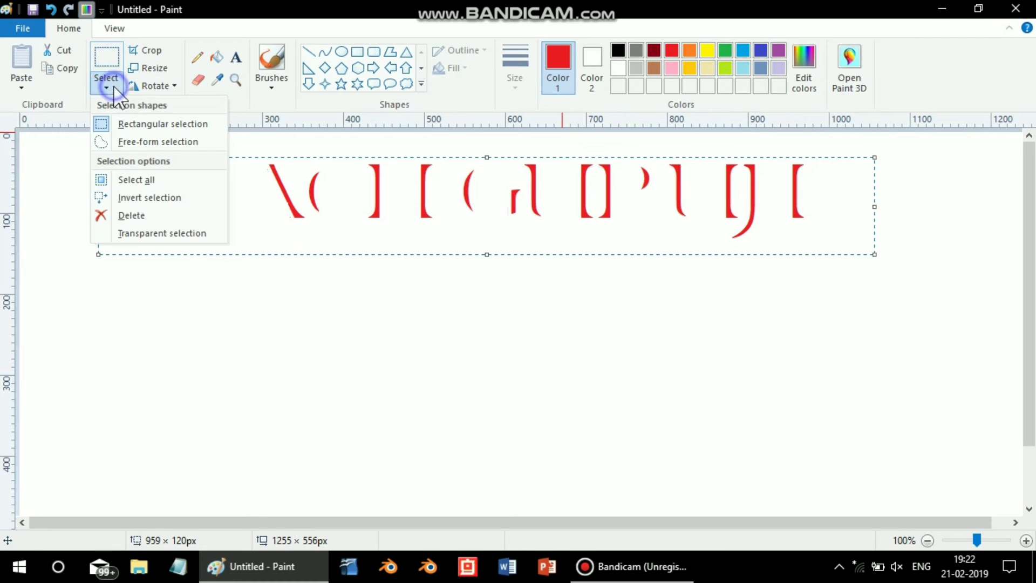
{"action": "left_click", "coordinate": [128, 232]}
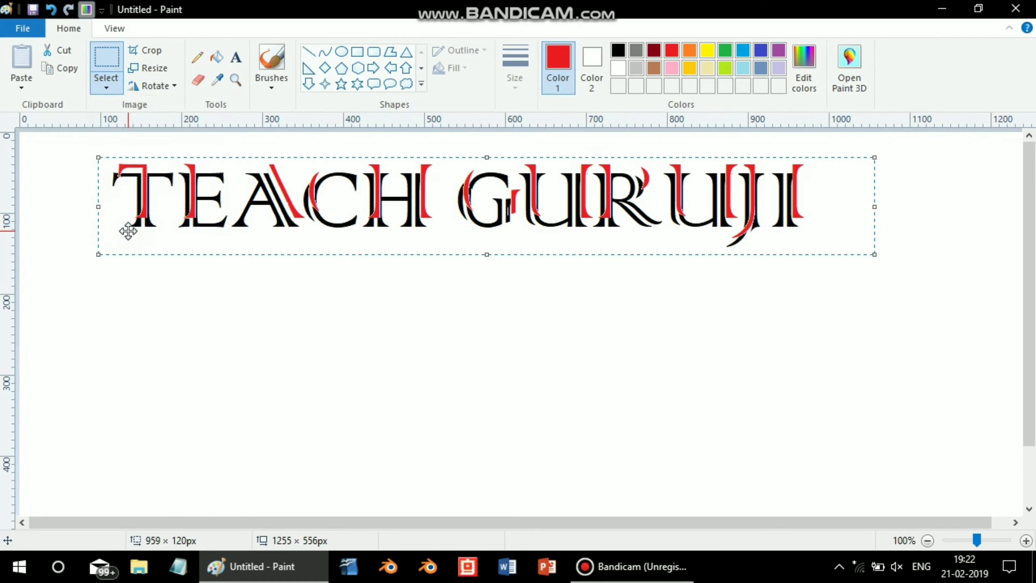
- Nudge the red fragments down and left until they exactly cover the matching strokes of the black lettering, and deselect them
{"action": "key", "text": "Down"}
{"action": "key", "text": "Down"}
{"action": "key", "text": "Down"}
{"action": "key", "text": "Down"}
{"action": "key", "text": "Down"}
{"action": "key", "text": "Down"}
{"action": "key", "text": "Down"}
{"action": "key", "text": "Down"}
{"action": "key", "text": "Down"}
{"action": "key", "text": "Down"}
{"action": "key", "text": "Down"}
{"action": "key", "text": "Down"}
{"action": "key", "text": "Down"}
{"action": "key", "text": "Down"}
{"action": "key", "text": "Down"}
{"action": "key", "text": "Down"}
{"action": "key", "text": "Down"}
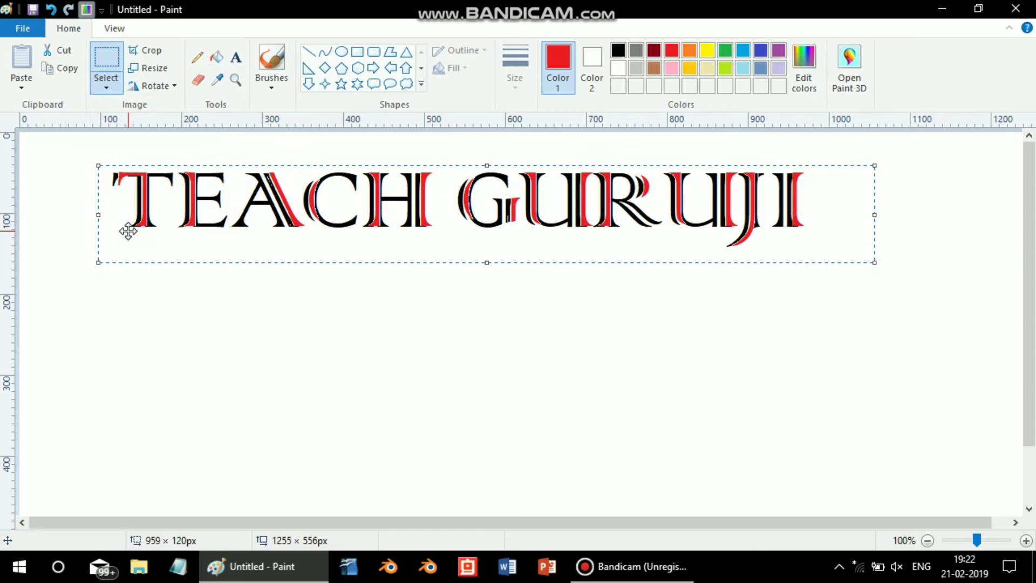
{"action": "key", "text": "Left"}
{"action": "key", "text": "Left"}
{"action": "key", "text": "Left"}
{"action": "key", "text": "Left"}
{"action": "key", "text": "Left"}
{"action": "key", "text": "Left"}
{"action": "key", "text": "Left"}
{"action": "key", "text": "Left"}
{"action": "key", "text": "Left"}
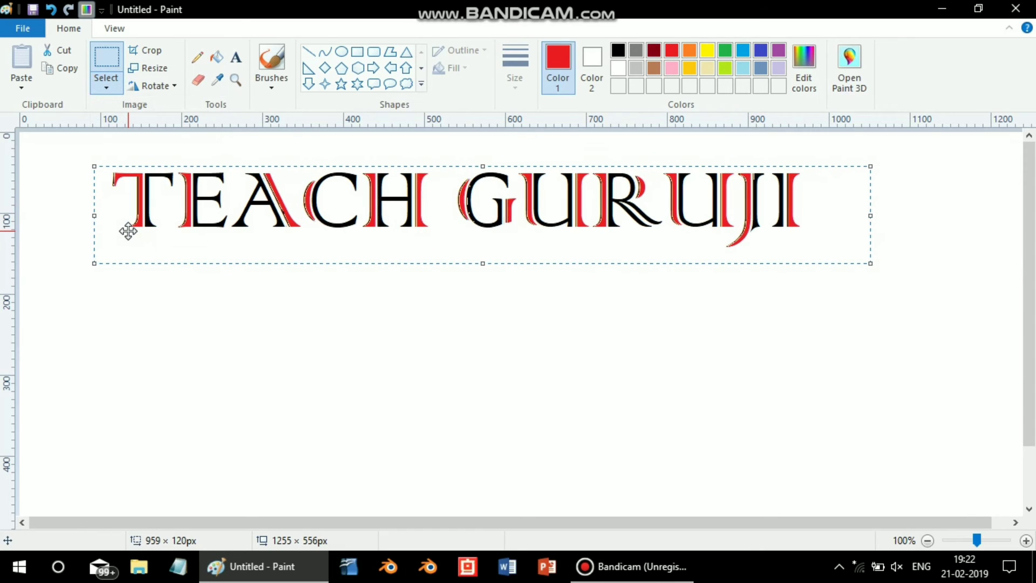
{"action": "key", "text": "Left"}
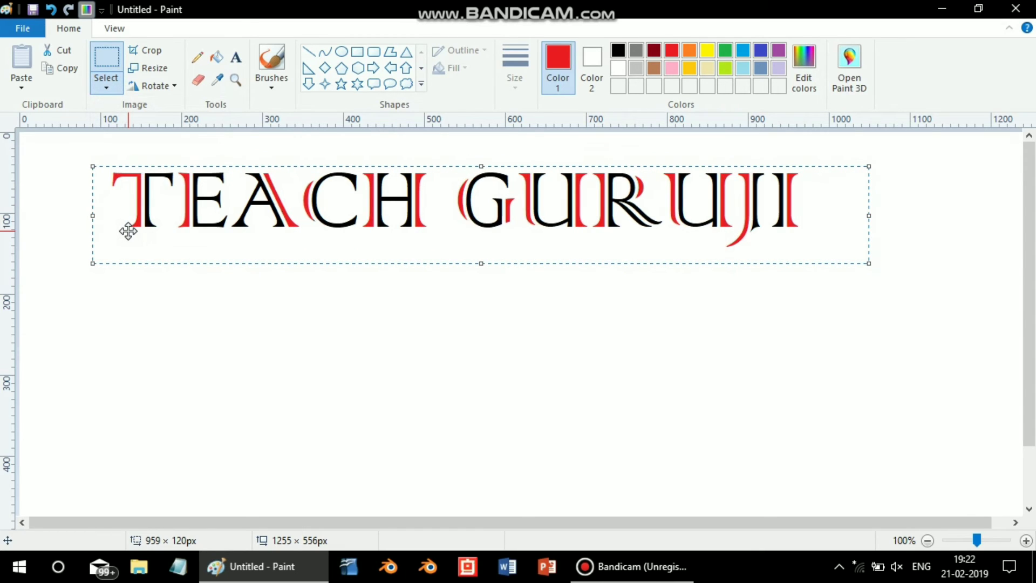
{"action": "left_click", "coordinate": [245, 324]}
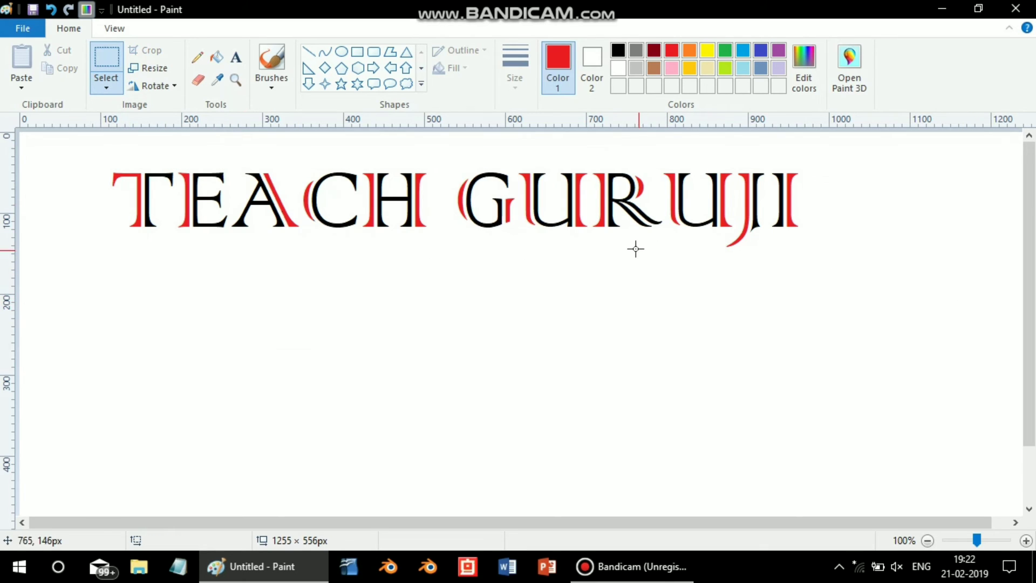
- Move the whole logo into the canvas's upper-left corner and shrink the canvas around it to about 880 × 112 px
{"action": "left_click", "coordinate": [928, 540]}
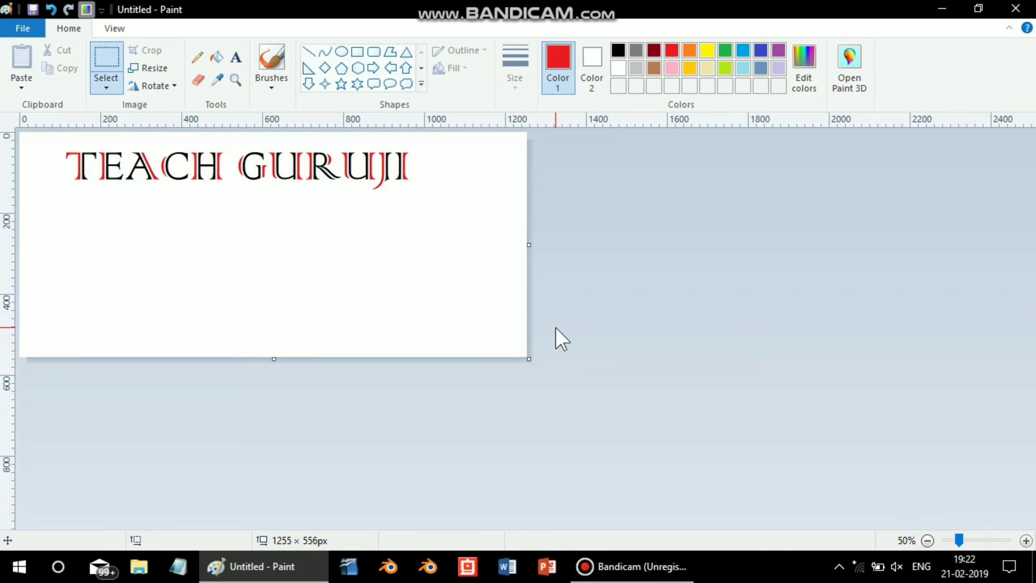
{"action": "key", "text": "ctrl+a"}
{"action": "left_click_drag", "start_coordinate": [405, 255], "coordinate": [362, 239]}
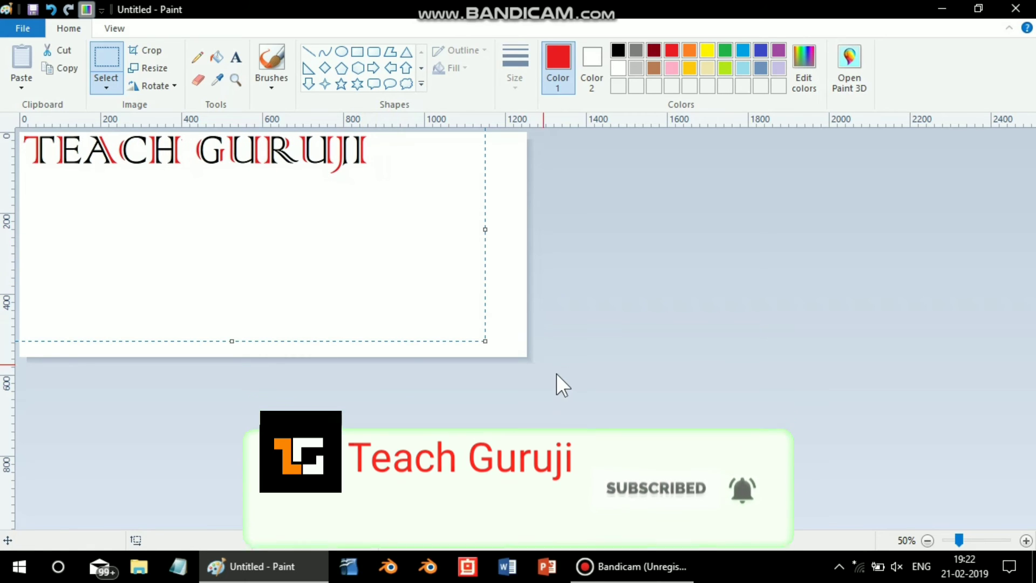
{"action": "left_click", "coordinate": [558, 375]}
{"action": "left_click_drag", "start_coordinate": [530, 360], "coordinate": [373, 4]}
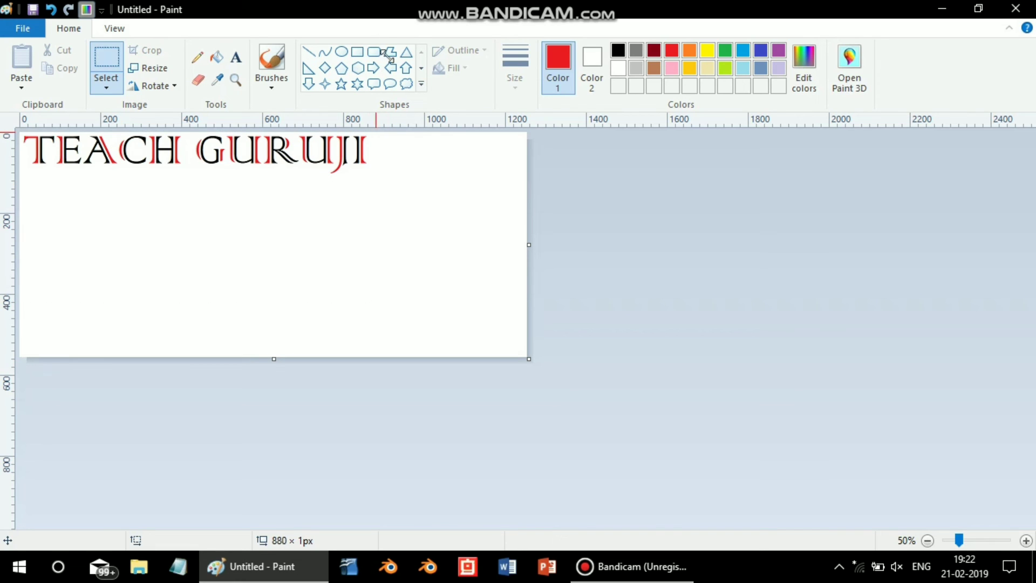
{"action": "left_click_drag", "start_coordinate": [389, 136], "coordinate": [377, 179]}
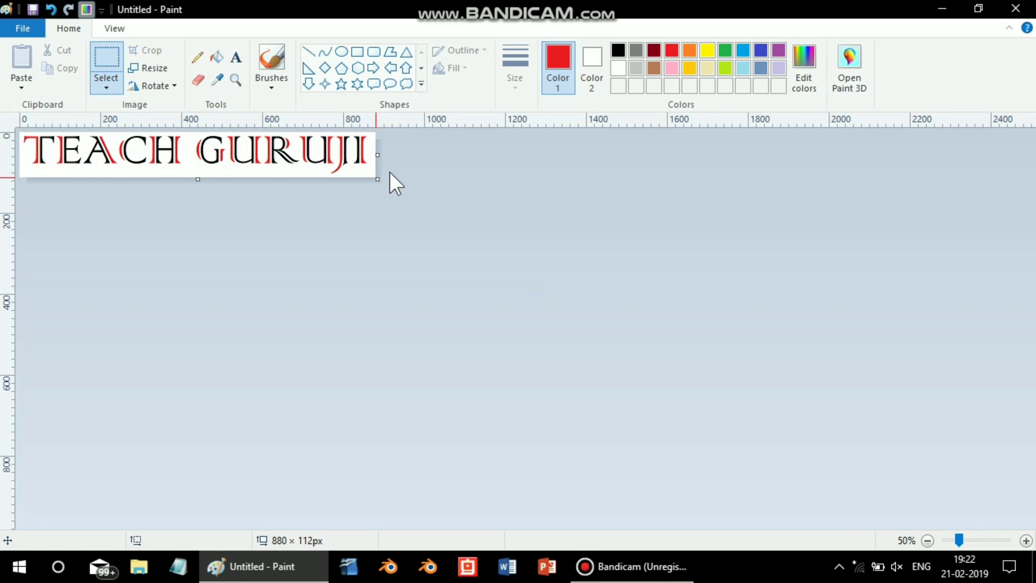
- Close the picture, choosing to save its changes, and enter TEACH GURUJI as the file name for a PNG on the Desktop
{"action": "left_click", "coordinate": [1030, 8]}
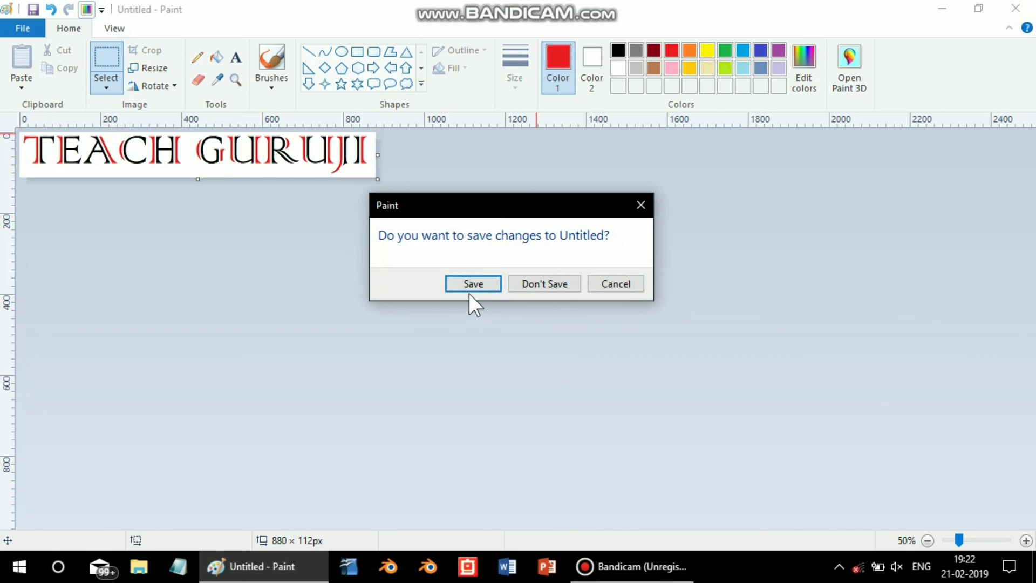
{"action": "left_click", "coordinate": [469, 286]}
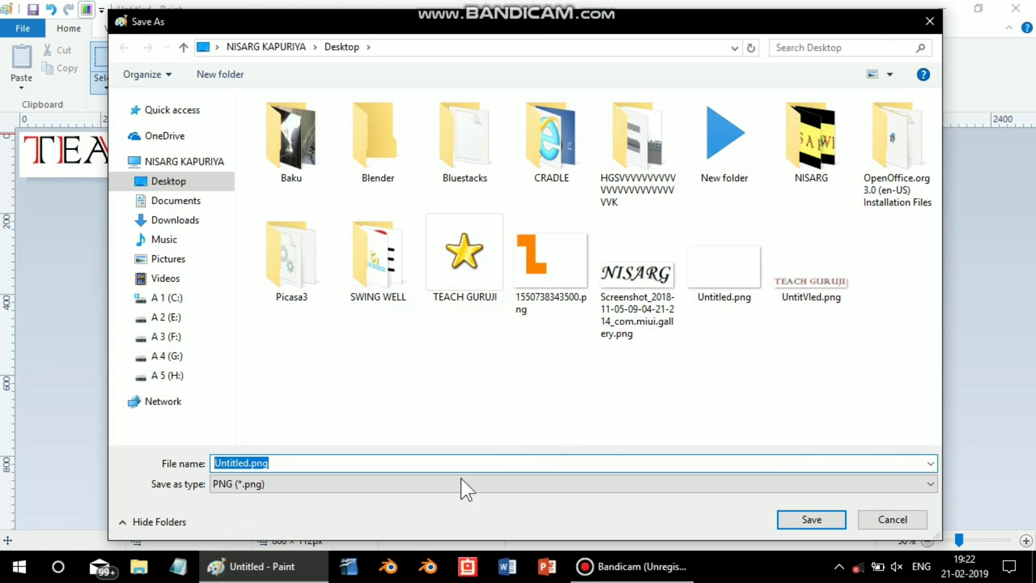
{"action": "left_click", "coordinate": [399, 468]}
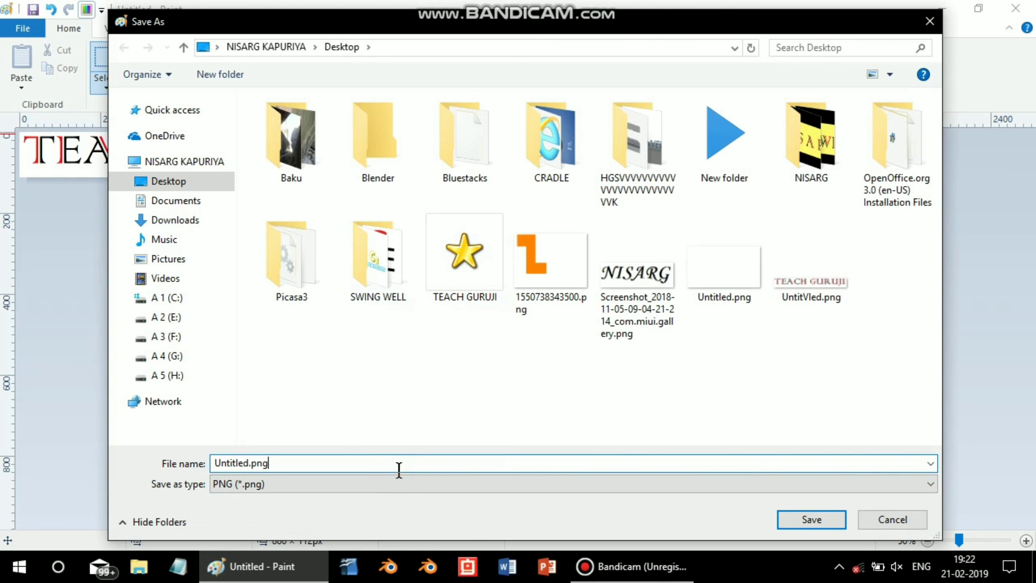
{"action": "key", "text": "BackSpace"}
{"action": "key", "text": "BackSpace"}
{"action": "key", "text": "BackSpace"}
{"action": "key", "text": "BackSpace"}
{"action": "key", "text": "BackSpace"}
{"action": "key", "text": "BackSpace"}
{"action": "key", "text": "BackSpace"}
{"action": "key", "text": "BackSpace"}
{"action": "key", "text": "BackSpace"}
{"action": "key", "text": "BackSpace"}
{"action": "key", "text": "BackSpace"}
{"action": "key", "text": "BackSpace"}
{"action": "type", "text": "T"}
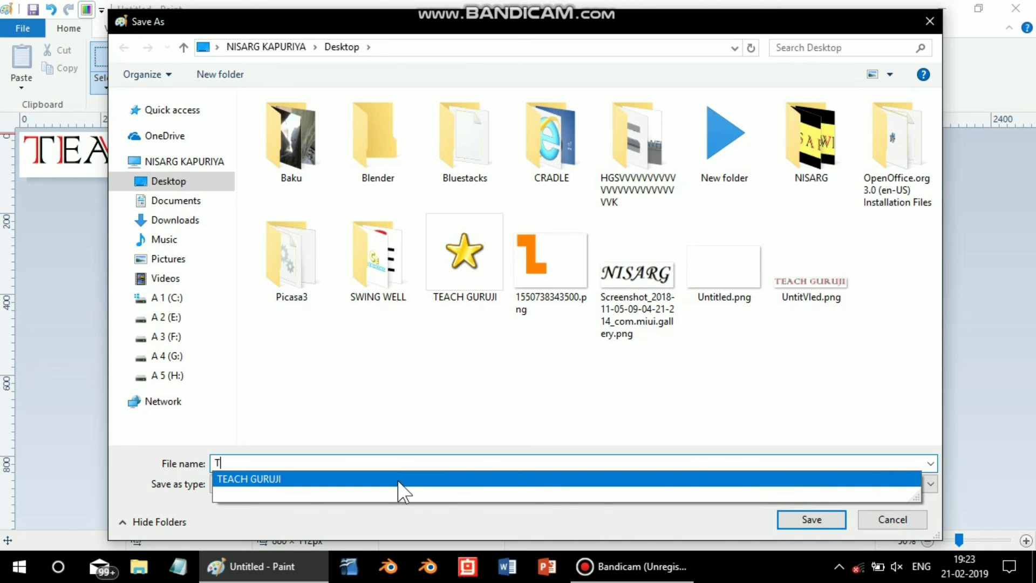
{"action": "left_click", "coordinate": [397, 480]}
{"action": "left_click", "coordinate": [392, 462]}
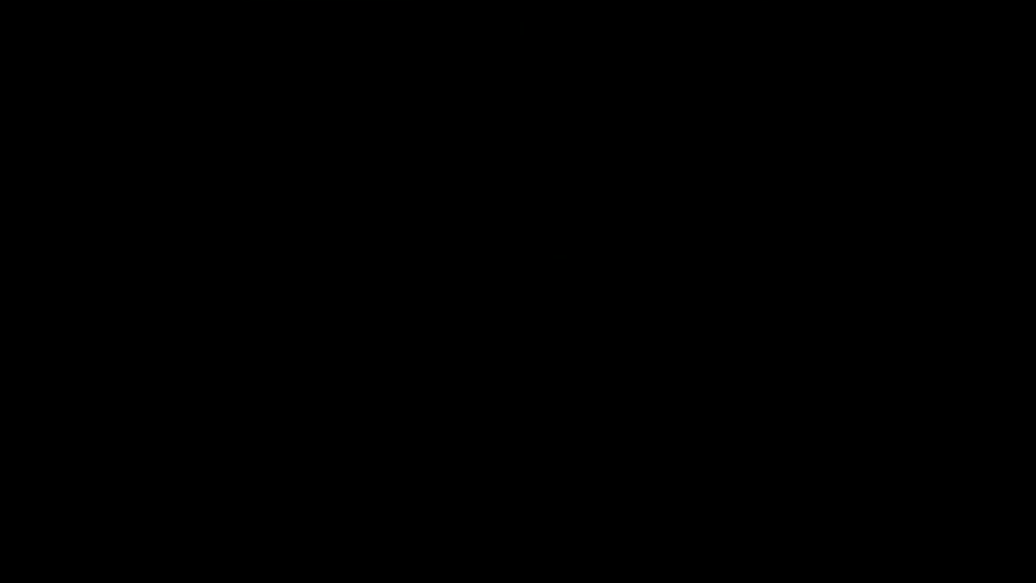